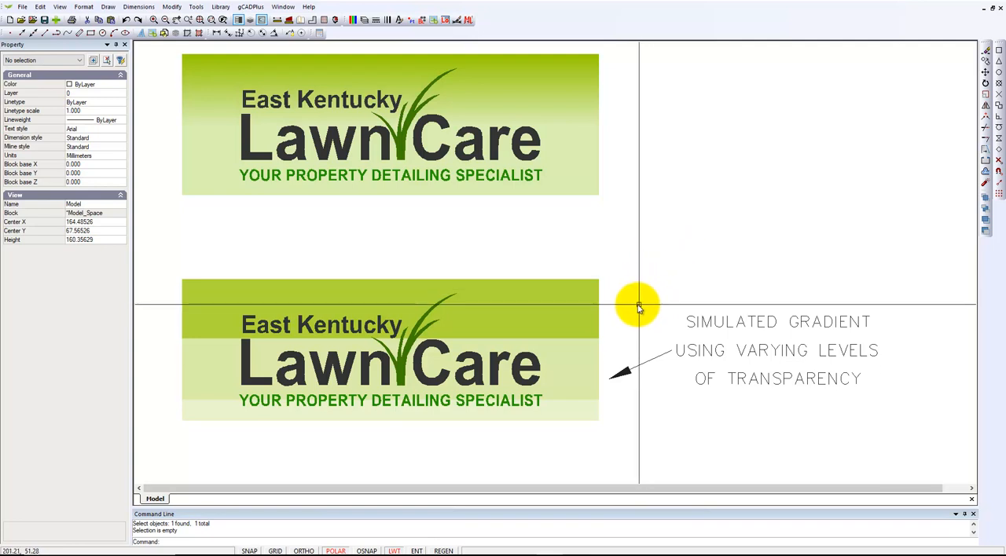
Check the transparency of the upper and middle green bands behind the lower logo
left_click(570, 325)
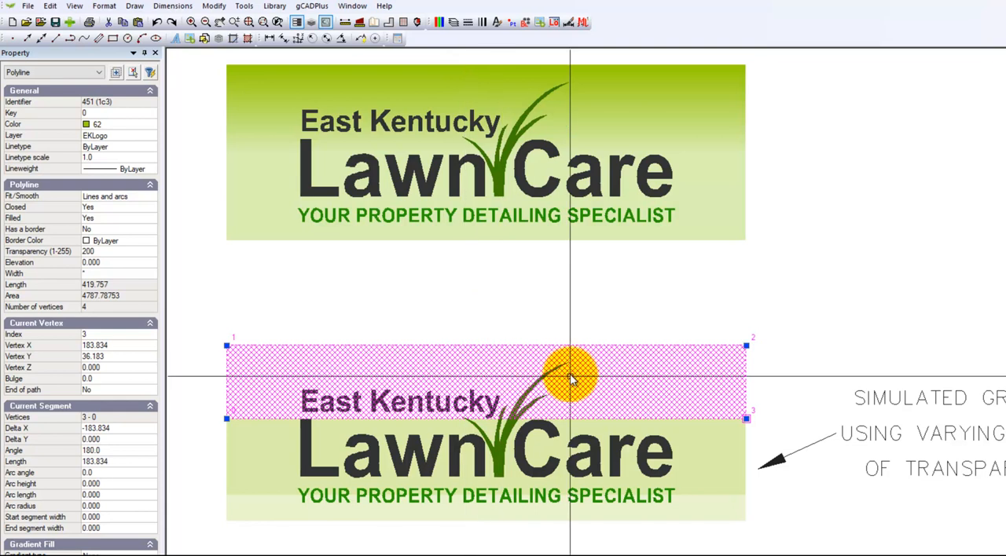
key("Escape")
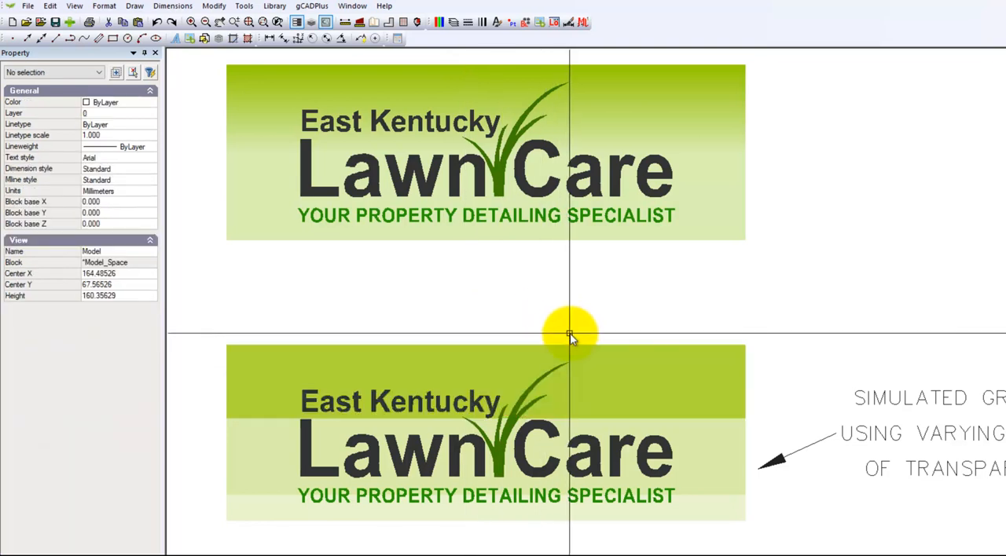
left_click(690, 463)
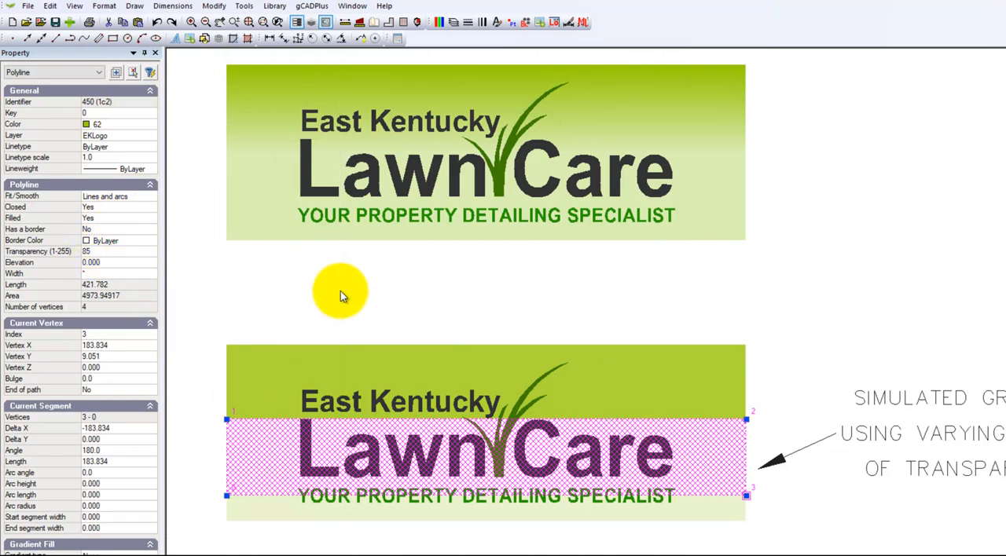
key("Escape")
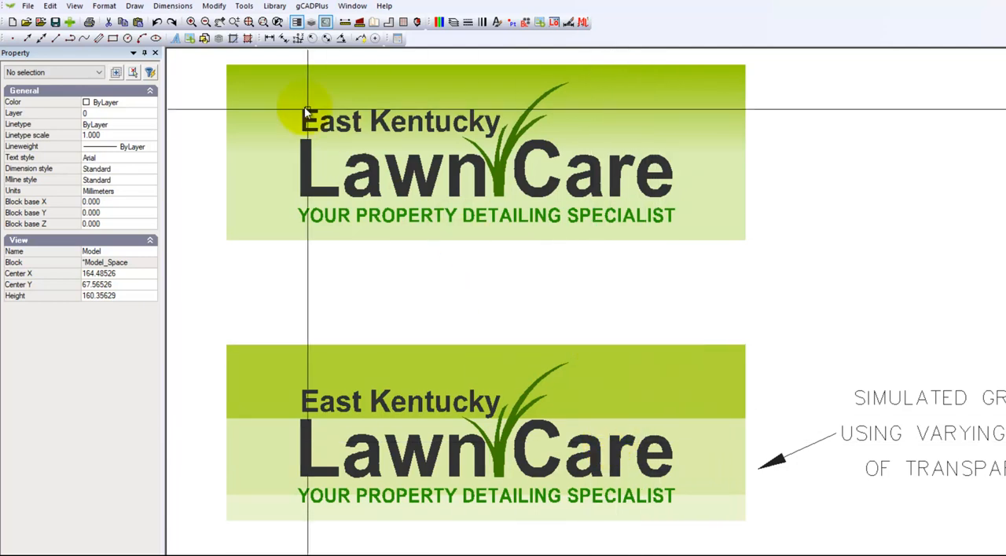
Measure the distance across the top edge of the lower logo's background
left_click(345, 23)
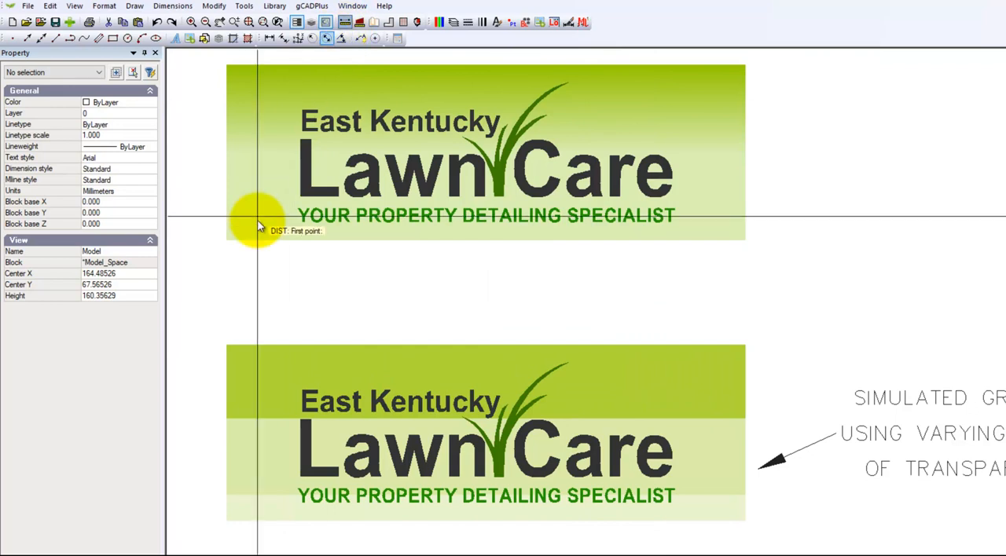
left_click(228, 339)
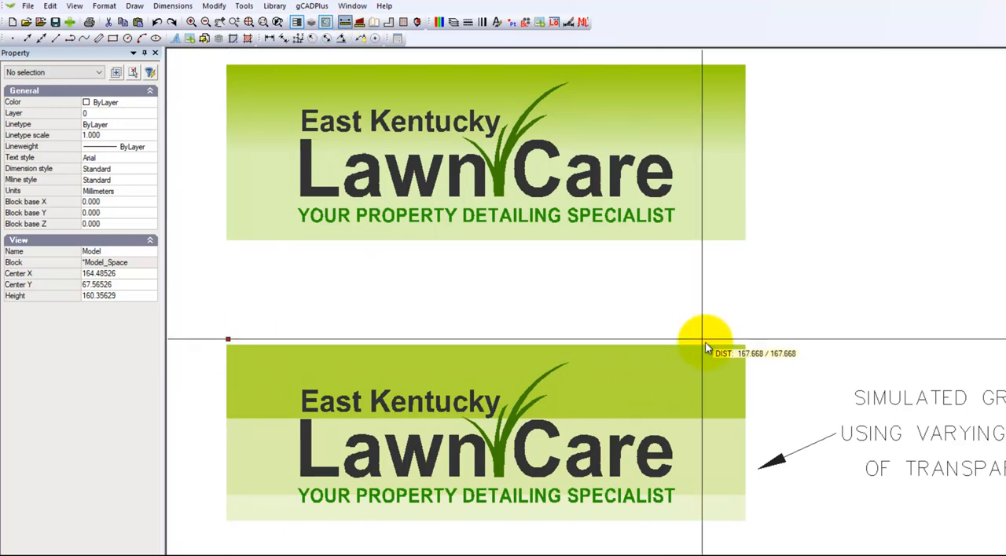
left_click(727, 342)
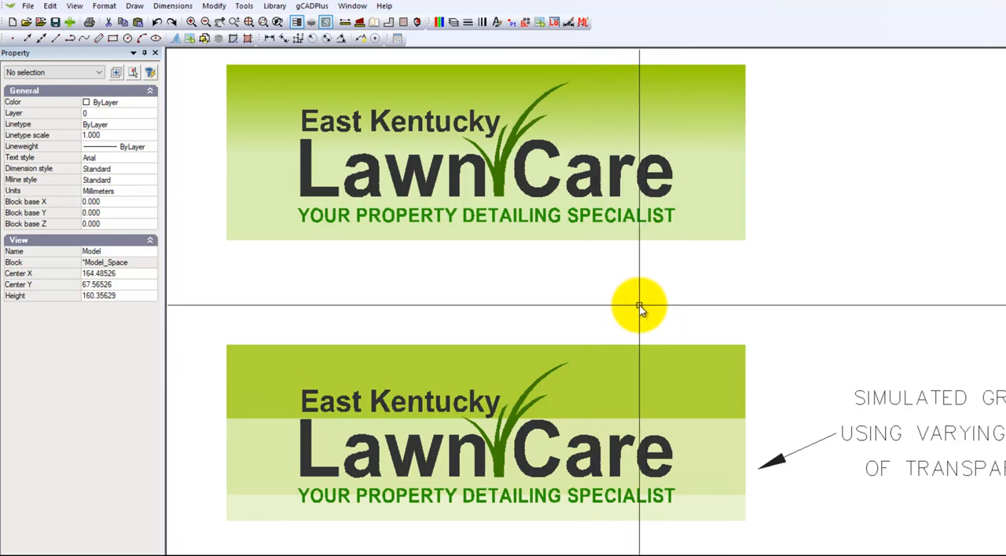
Examine the gradient type options and gradient colors of the upper logo's background rectangle
left_click(739, 165)
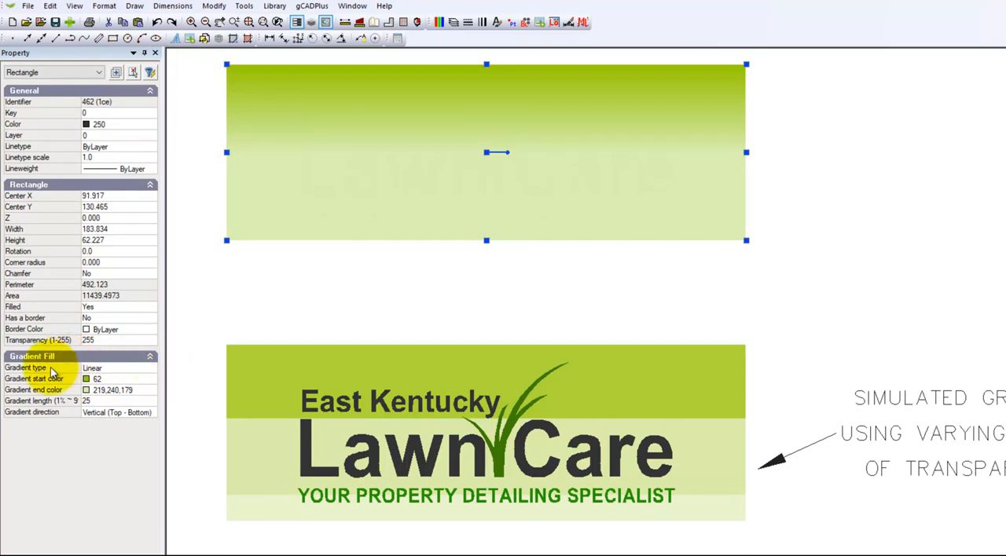
left_click(152, 368)
left_click(152, 370)
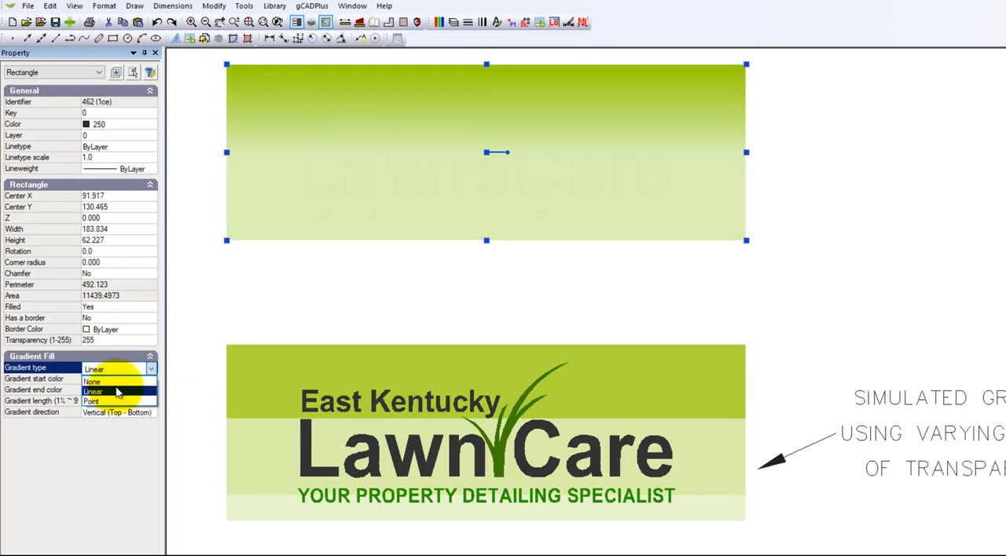
left_click(204, 317)
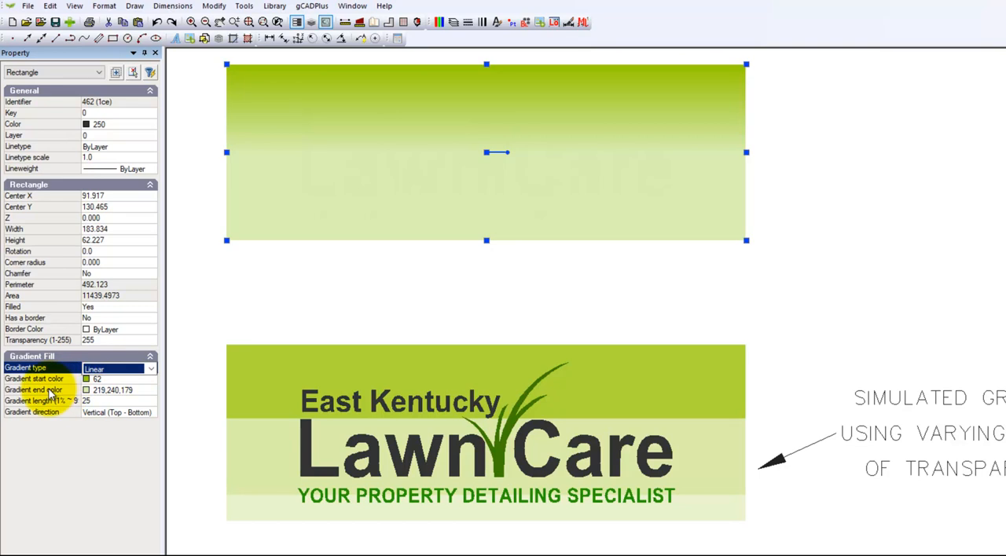
left_click(150, 392)
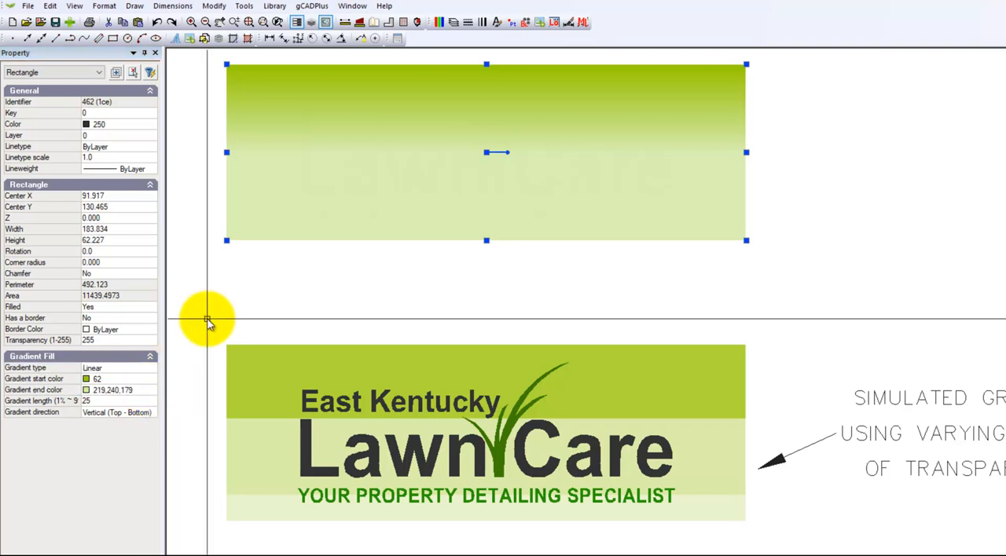
key("Escape")
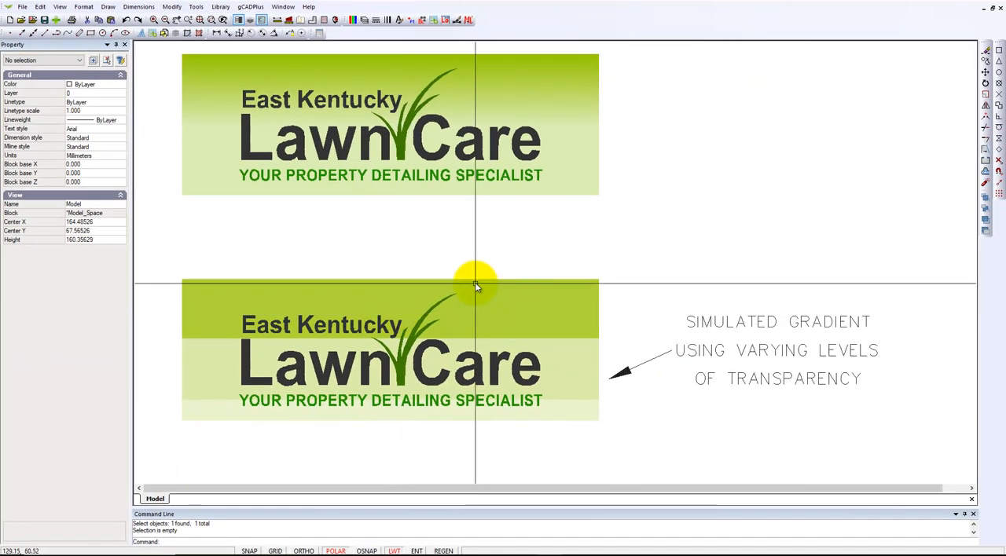
Draw a center-radius circle of about 18.8 mm radius in the empty space beside the upper logo
left_click(108, 7)
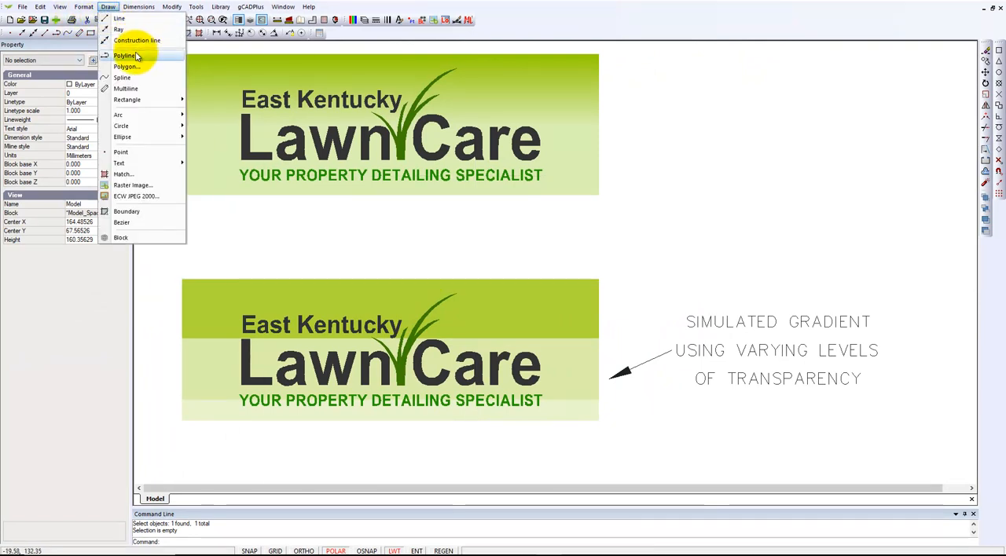
mouse_move(169, 126)
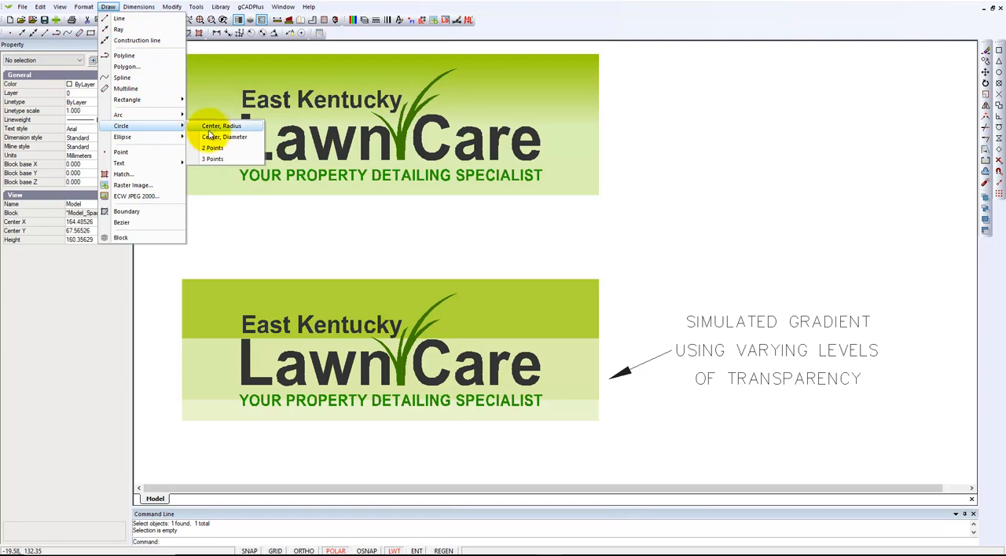
left_click(212, 127)
left_click(708, 190)
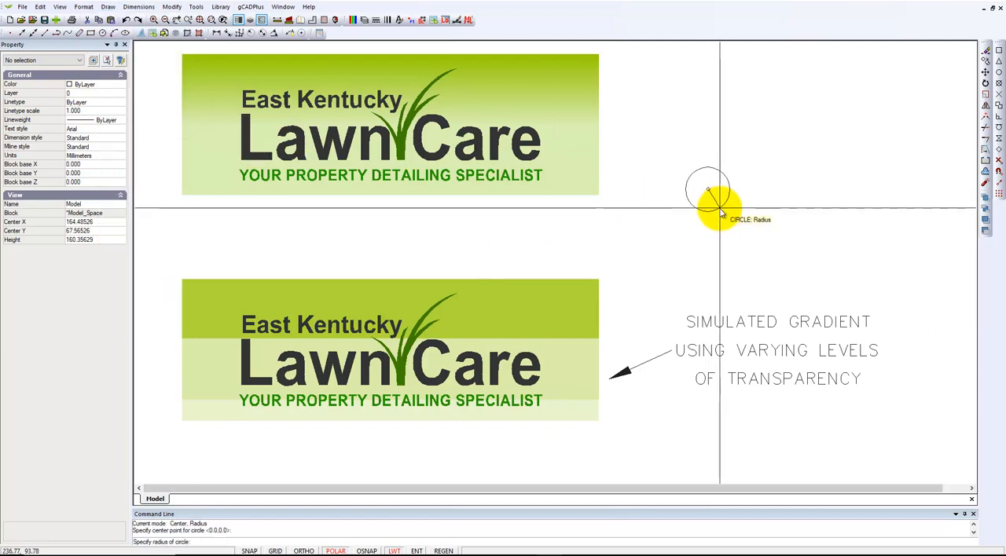
left_click(728, 227)
left_click(728, 227)
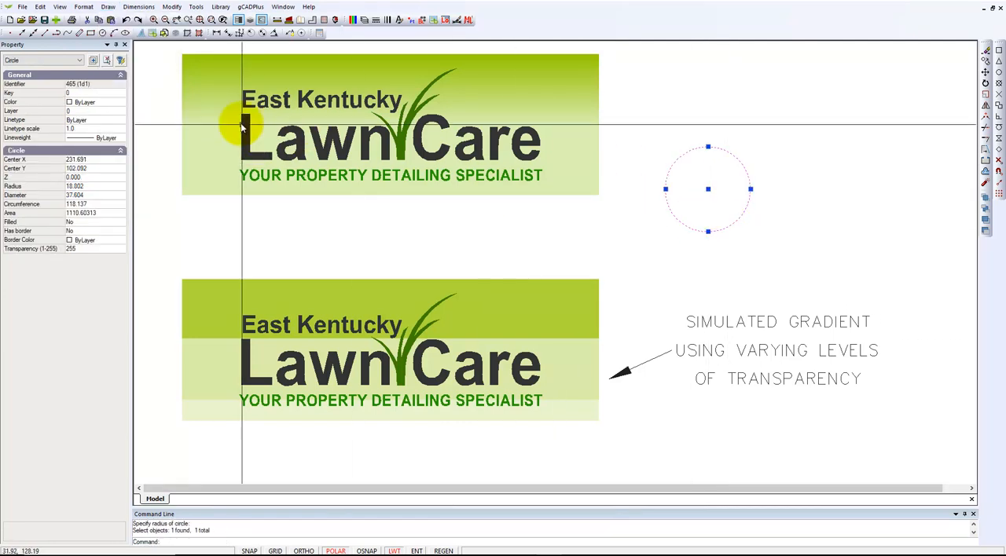
Set the circle's color to the true color 71,205,7, a medium green
left_click(120, 103)
left_click(121, 103)
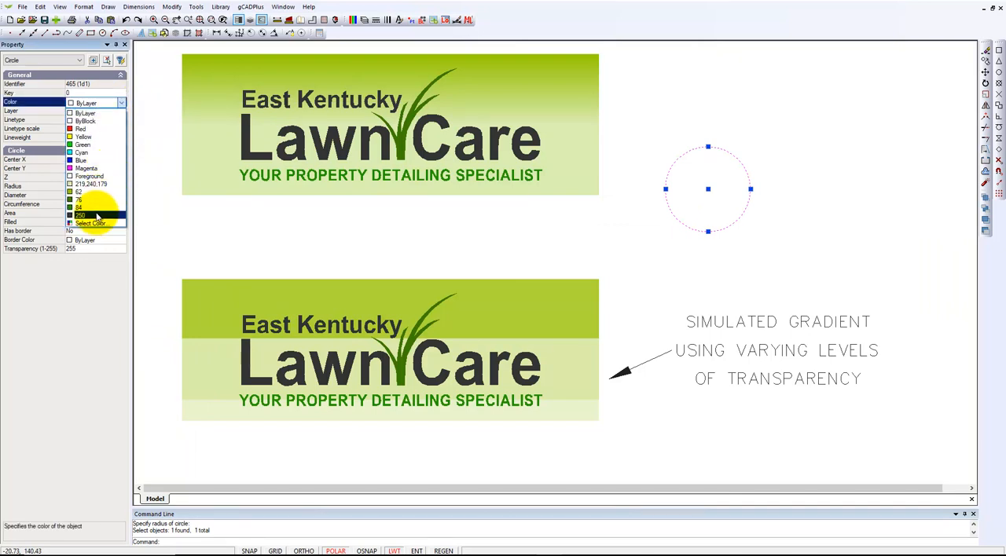
left_click(90, 223)
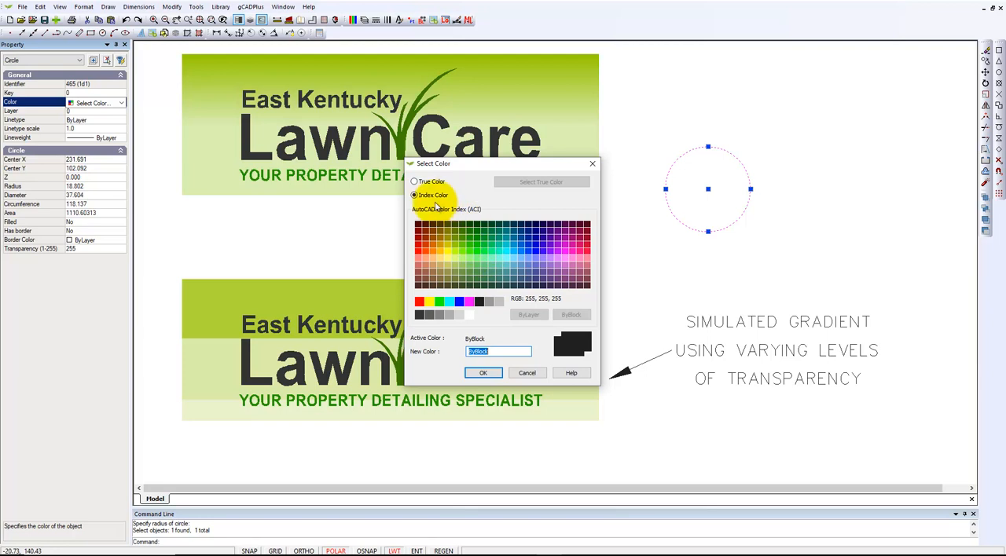
left_click(415, 182)
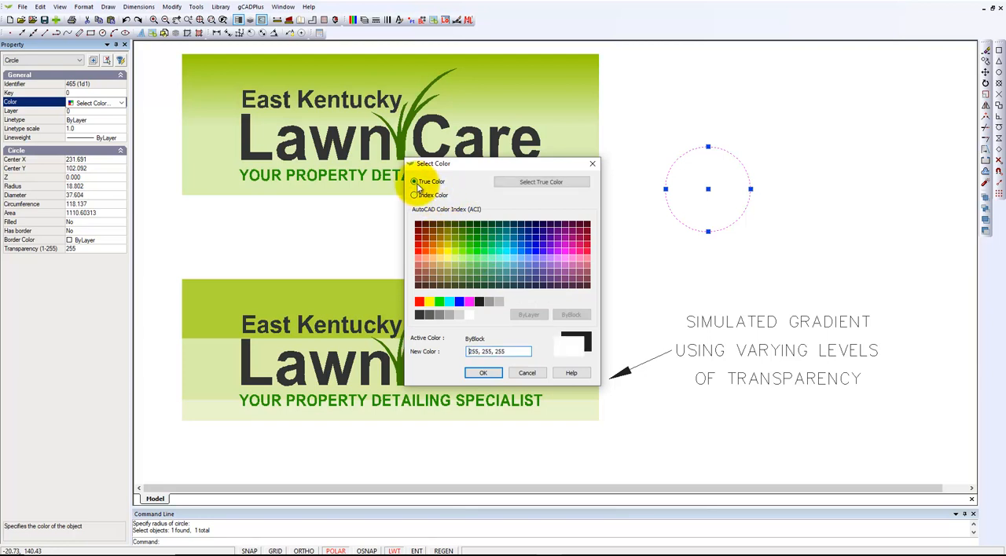
left_click(534, 183)
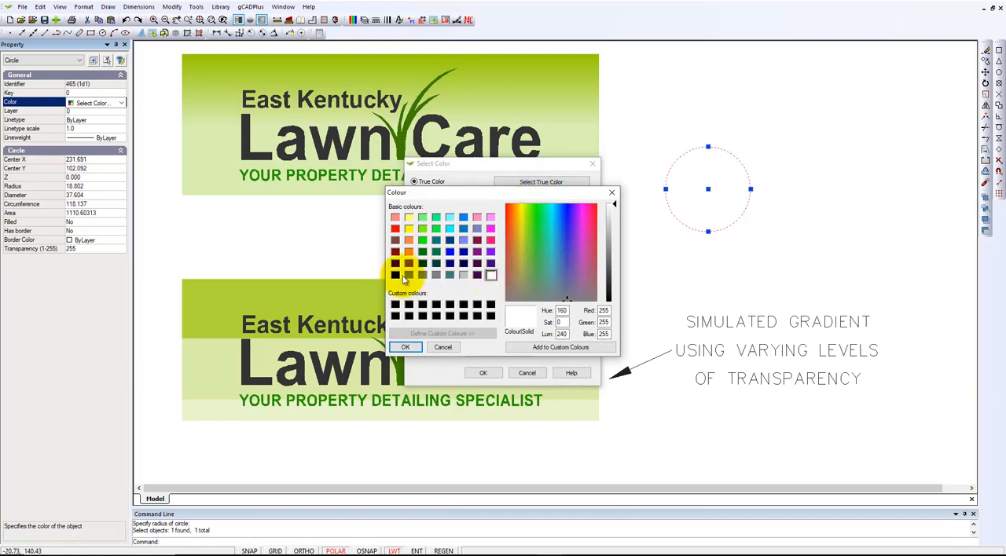
left_click(532, 211)
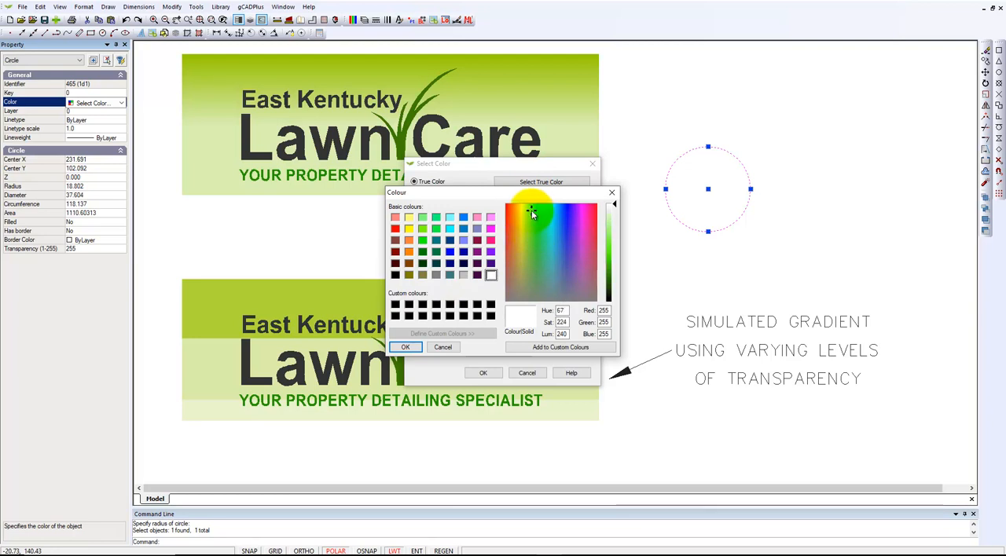
left_click(608, 263)
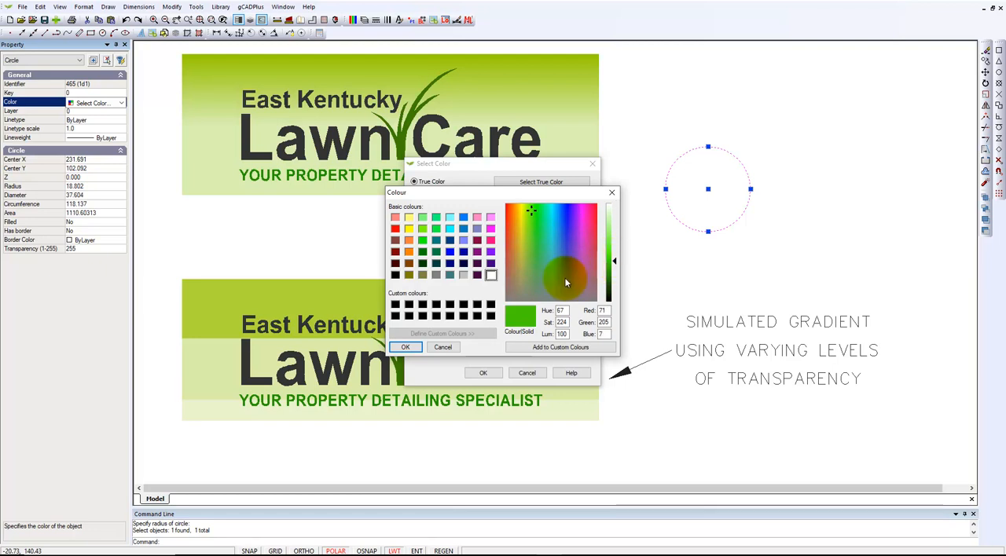
left_click(406, 346)
left_click(481, 373)
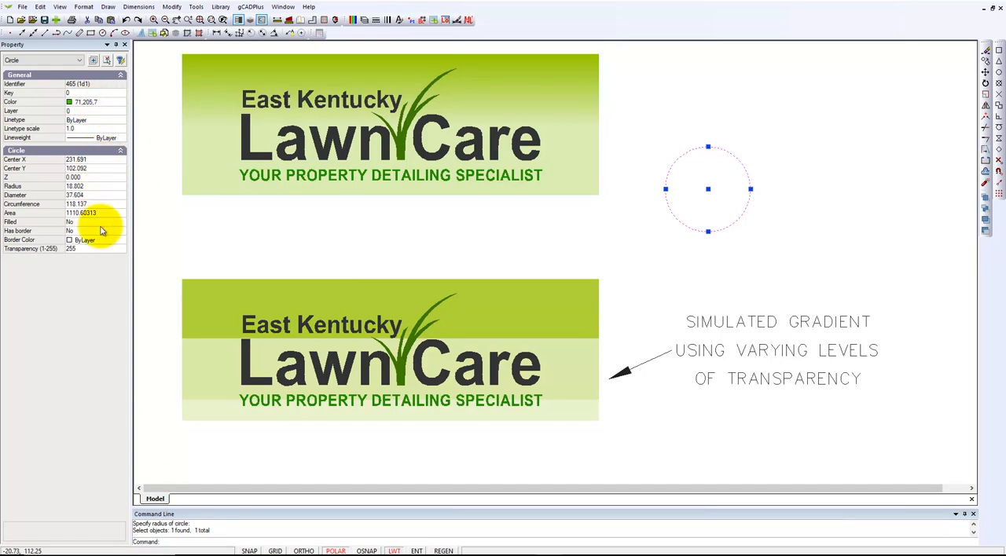
Turn on the circle's fill and set its gradient type to Point
double_click(97, 223)
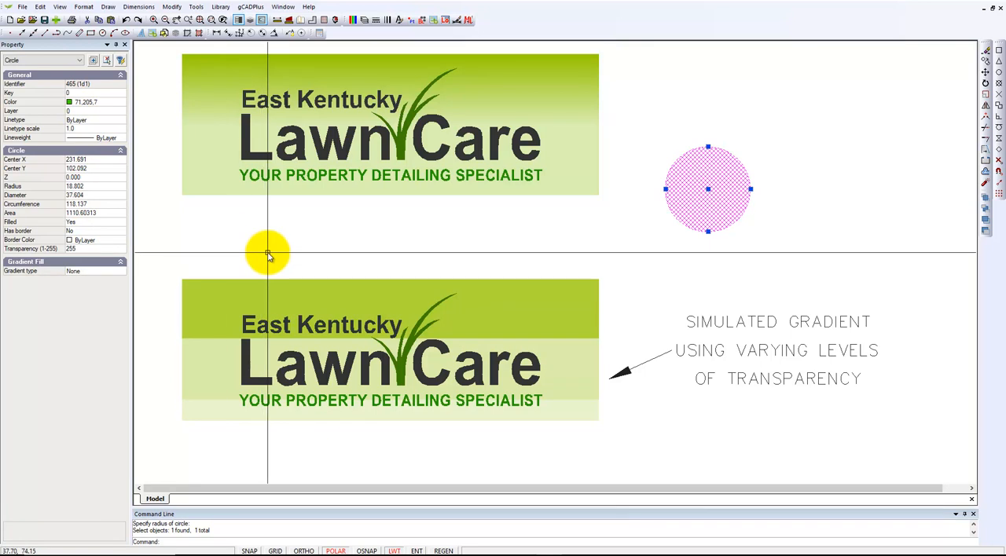
key("Escape")
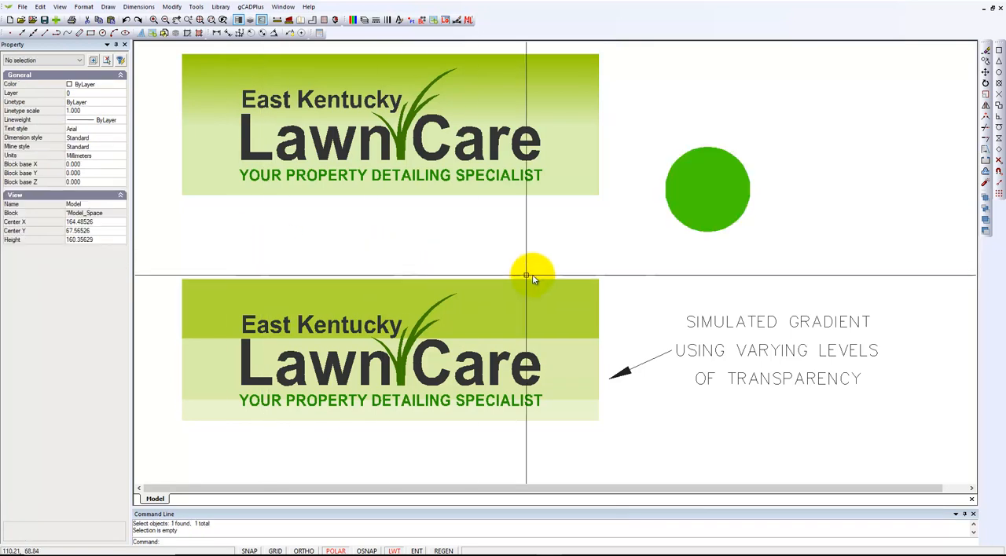
left_click(690, 203)
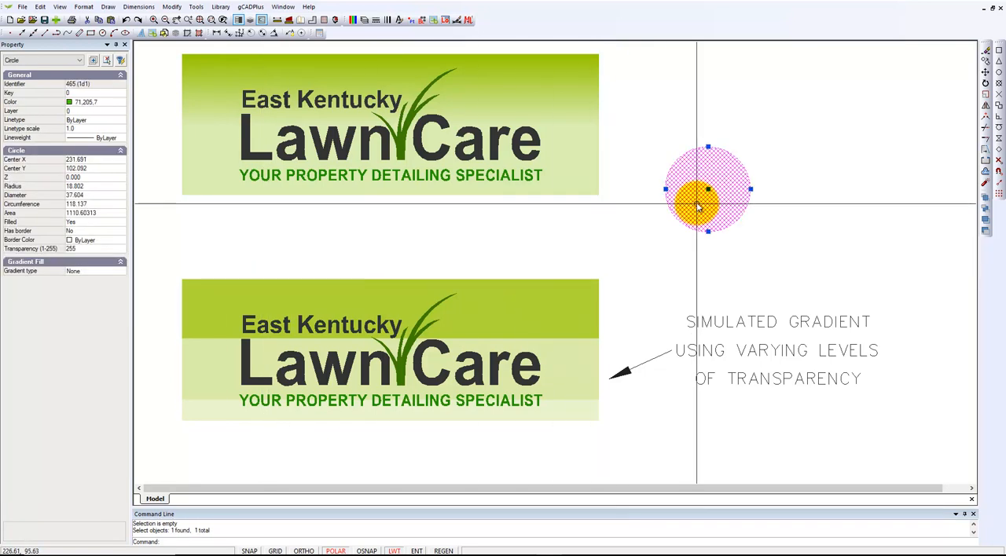
left_click(119, 271)
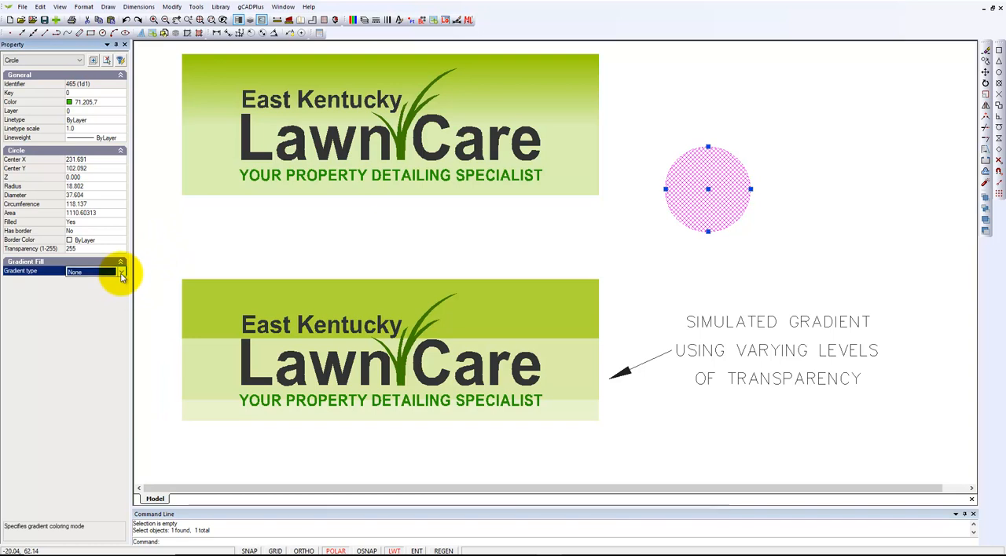
left_click(121, 271)
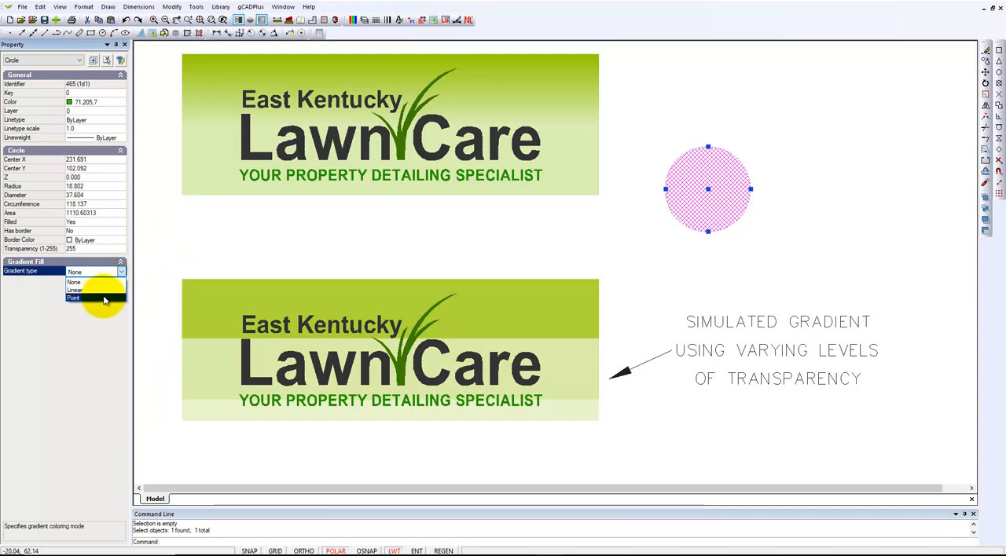
left_click(103, 298)
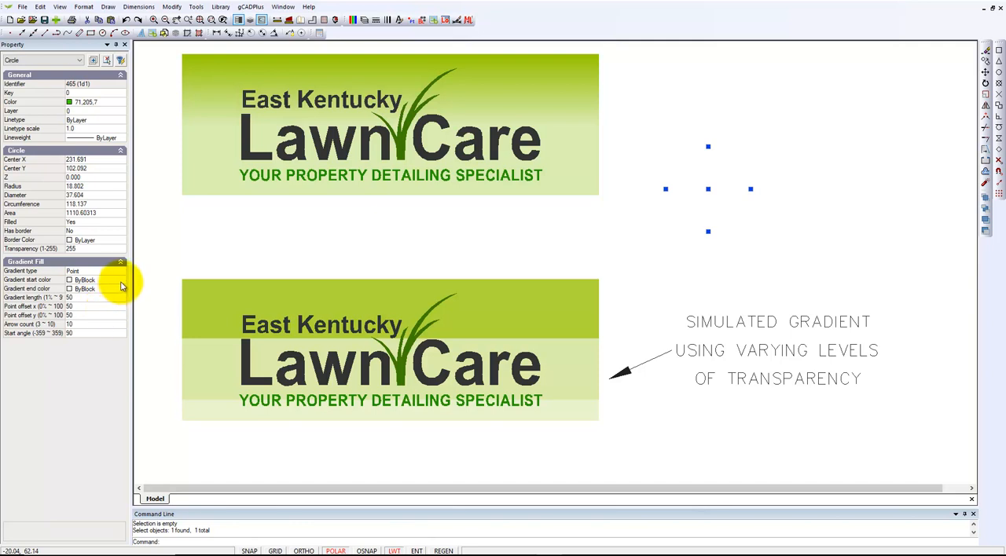
Set the gradient start color of the circle's point gradient to 71,205,7
left_click(121, 283)
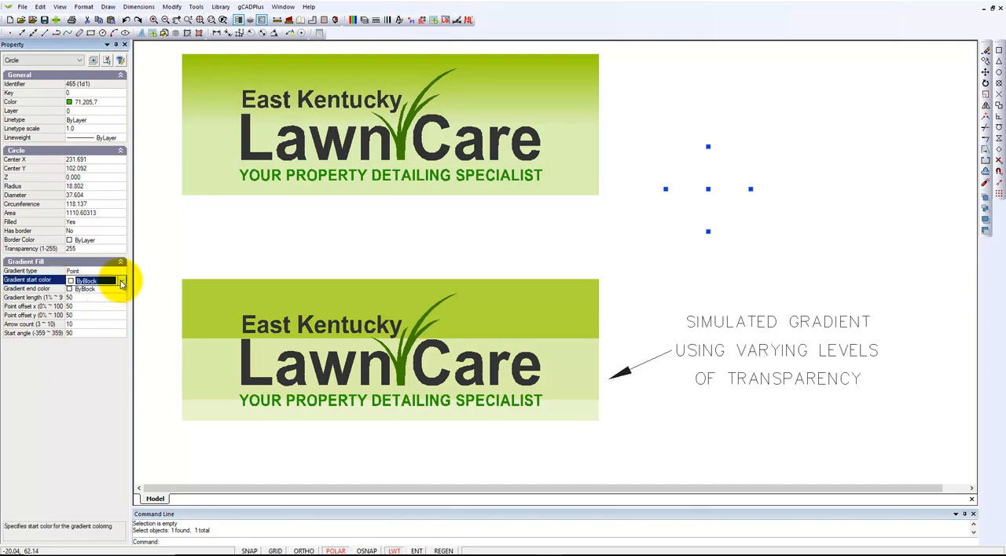
left_click(121, 283)
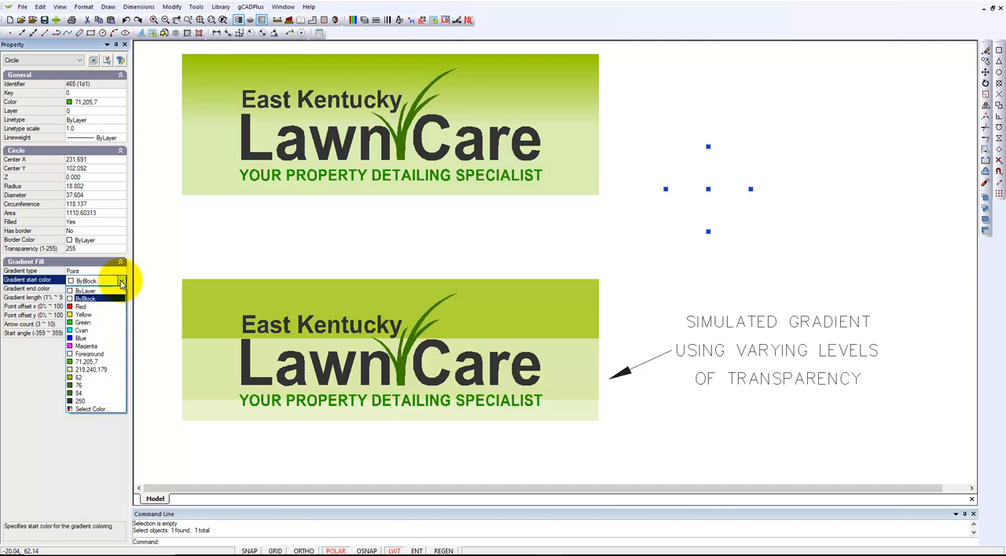
left_click(93, 362)
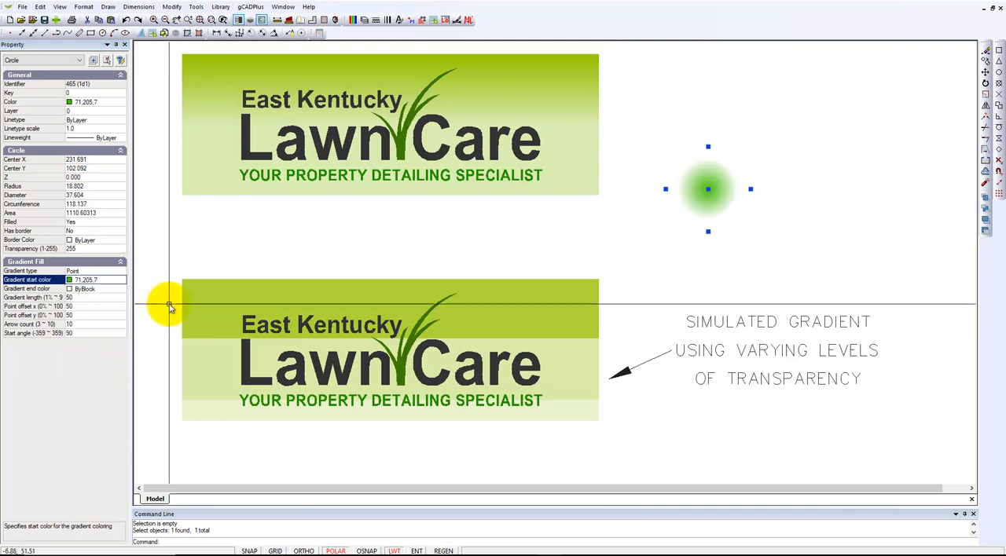
key("Escape")
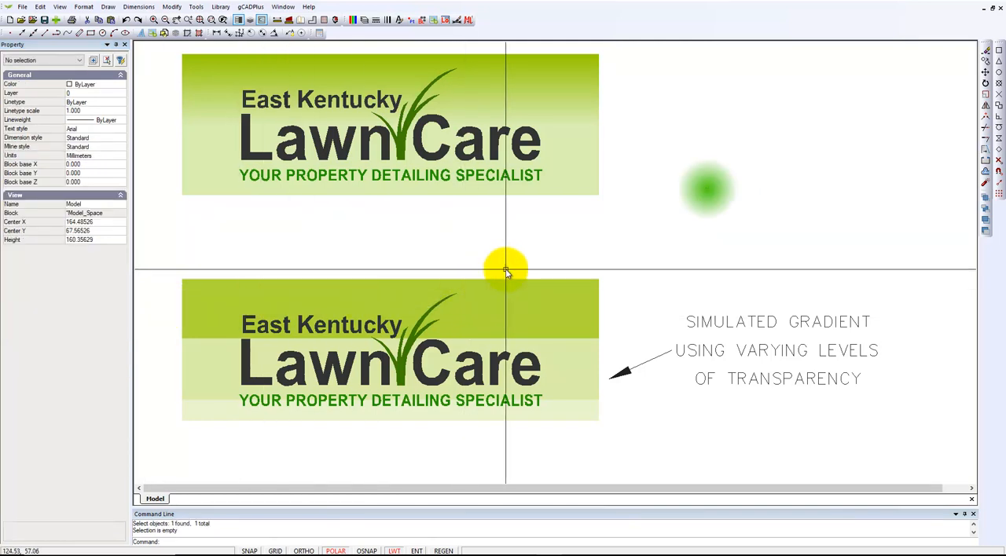
Set the gradient length of the circle's point gradient to 95 percent
left_click(717, 228)
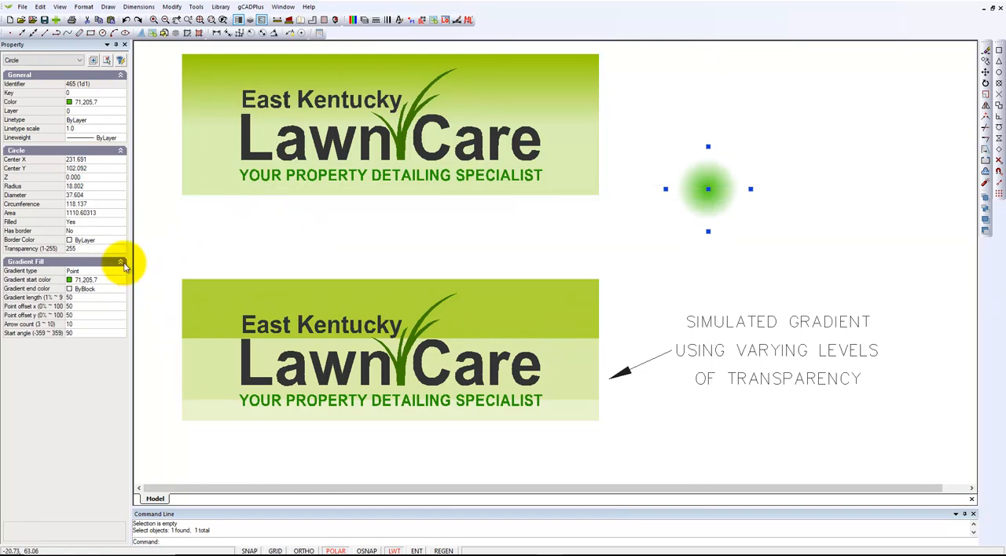
left_click(91, 298)
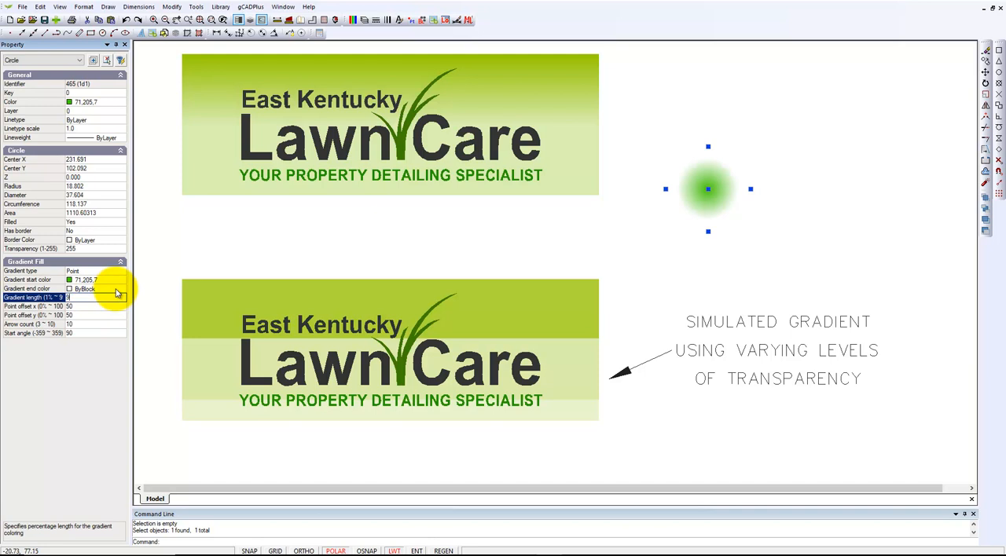
key("Return")
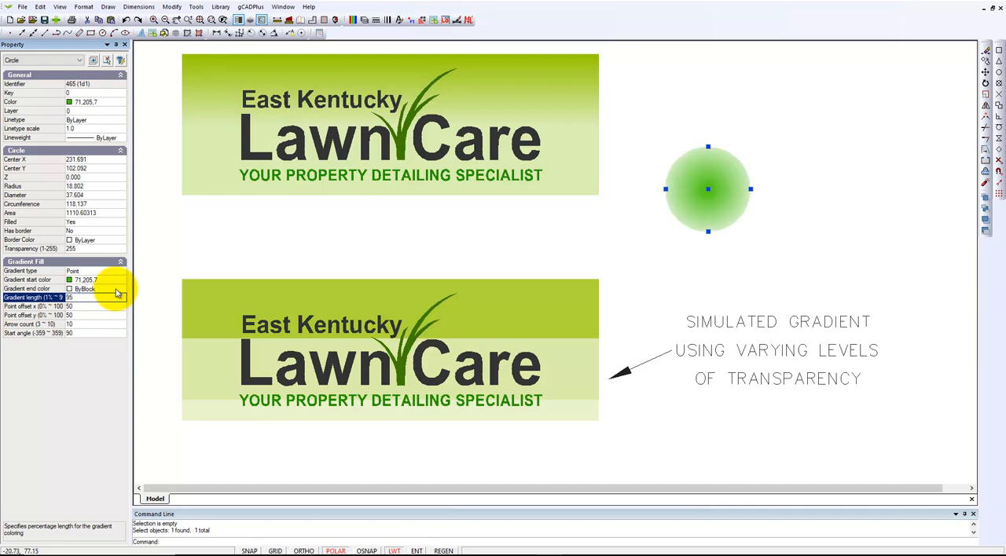
key("Escape")
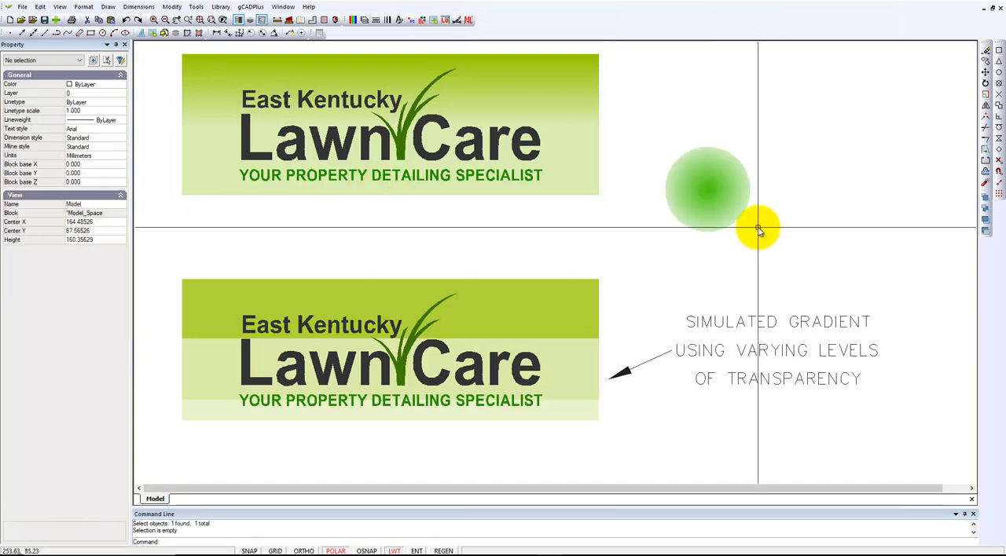
Examine the available gradient directions, gradient length and end color choices of the upper logo's background rectangle without changing them
scroll(731, 202, "up", 4)
scroll(732, 201, "down", 2)
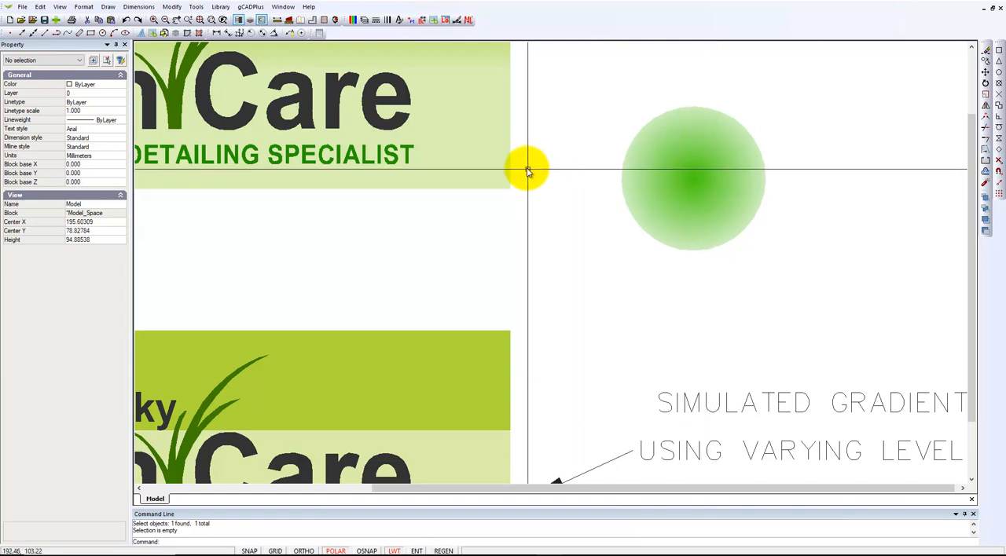
left_click(503, 169)
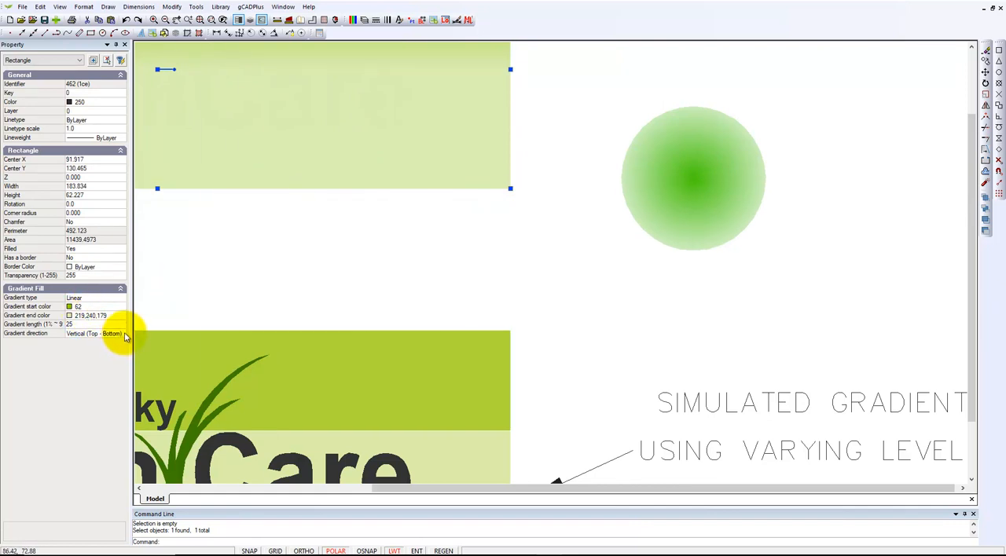
left_click(124, 337)
left_click(124, 337)
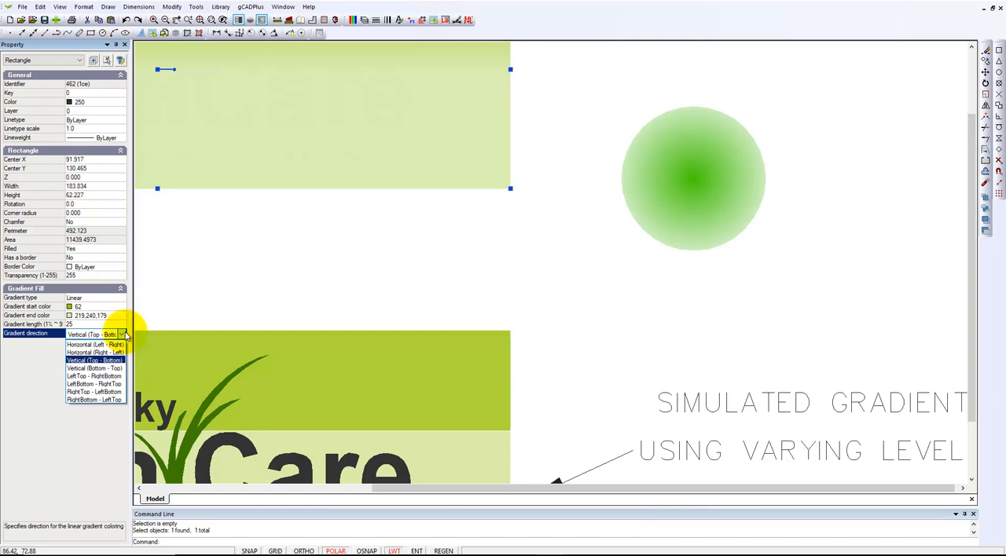
scroll(341, 312, "down", 3)
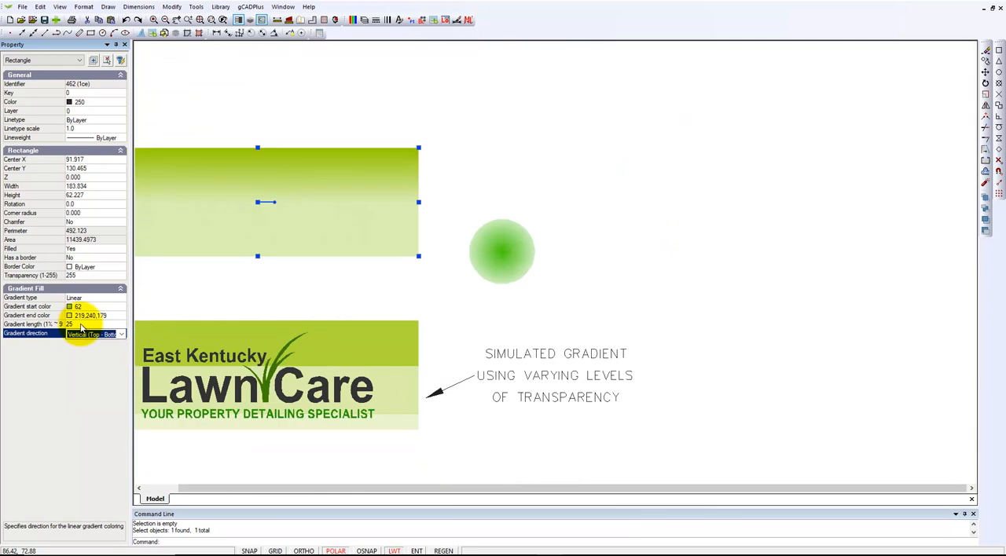
left_click(81, 324)
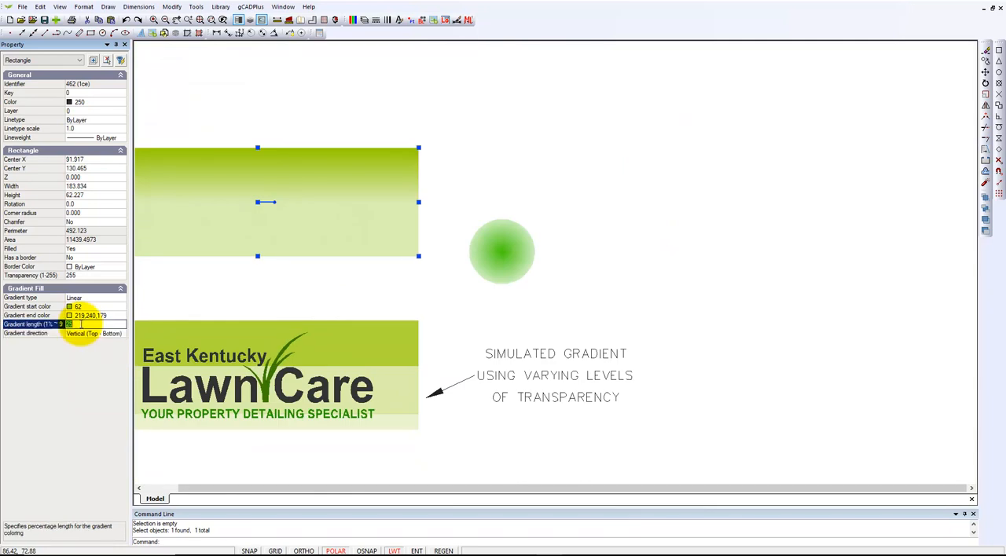
left_click(123, 317)
left_click(123, 316)
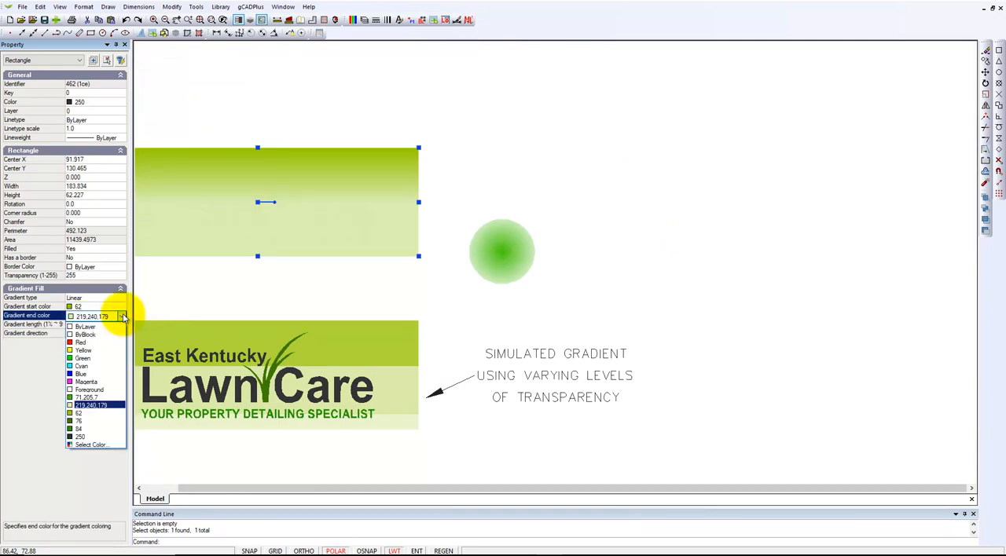
left_click(212, 300)
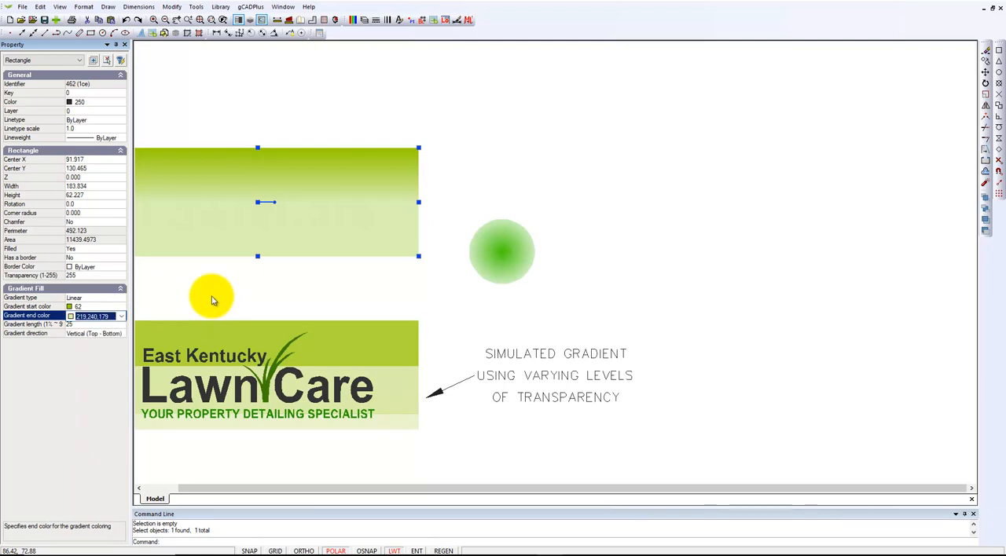
key("Escape")
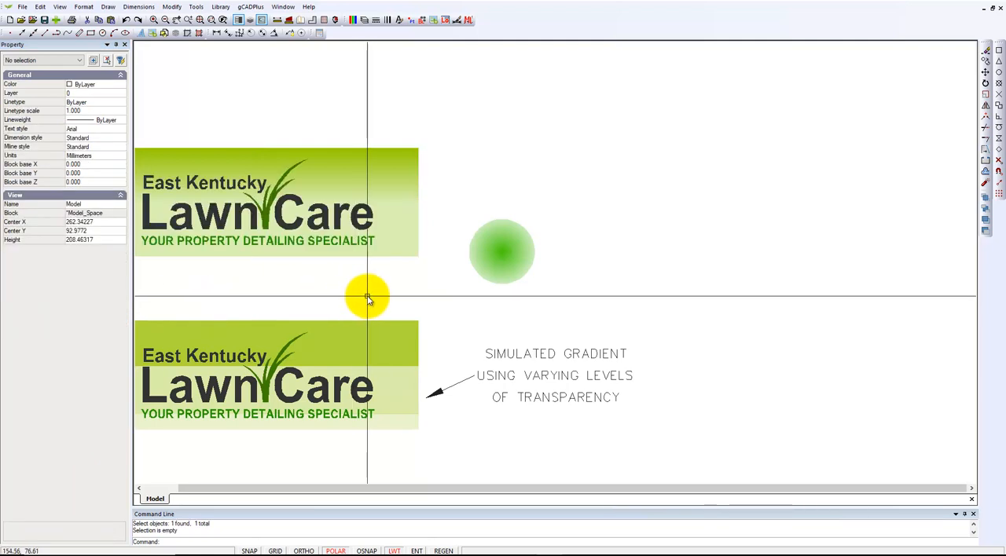
Delete the gradient circle and the leader note about the simulated gradient beside the logos
middle_click_drag(375, 305, 576, 294)
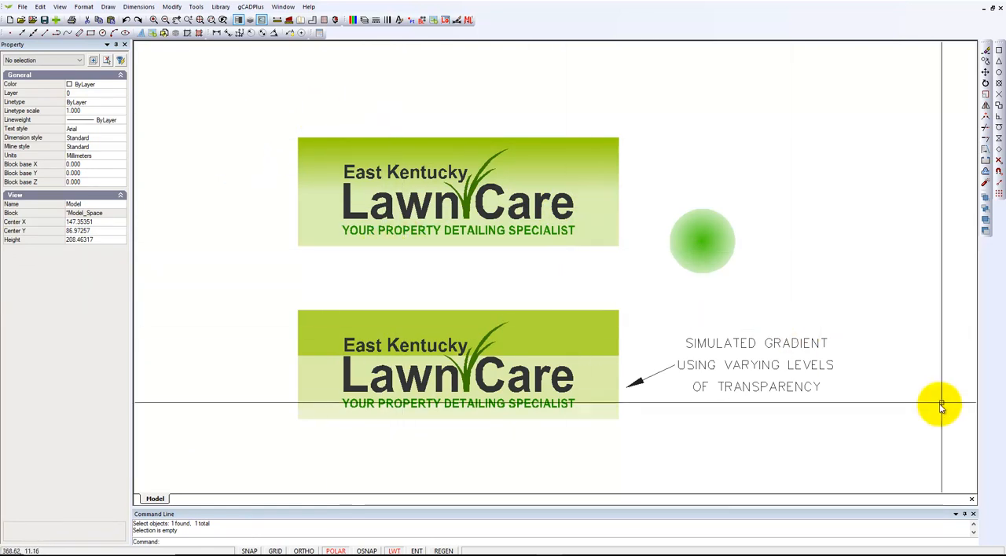
left_click(904, 426)
left_click(666, 205)
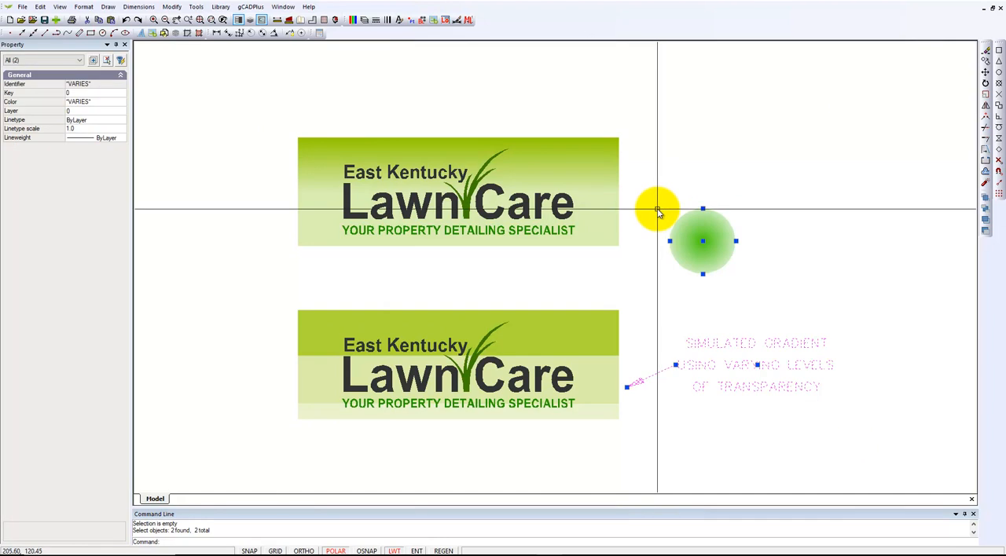
key("Delete")
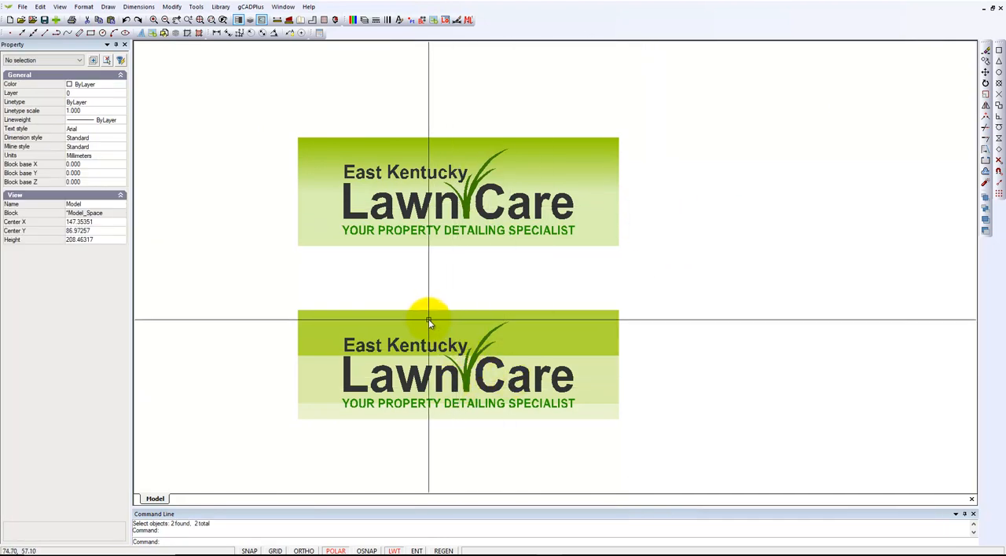
Check the lower-left corner point of the lower logo's bottom strip and delete the entire lower logo
left_click(320, 419)
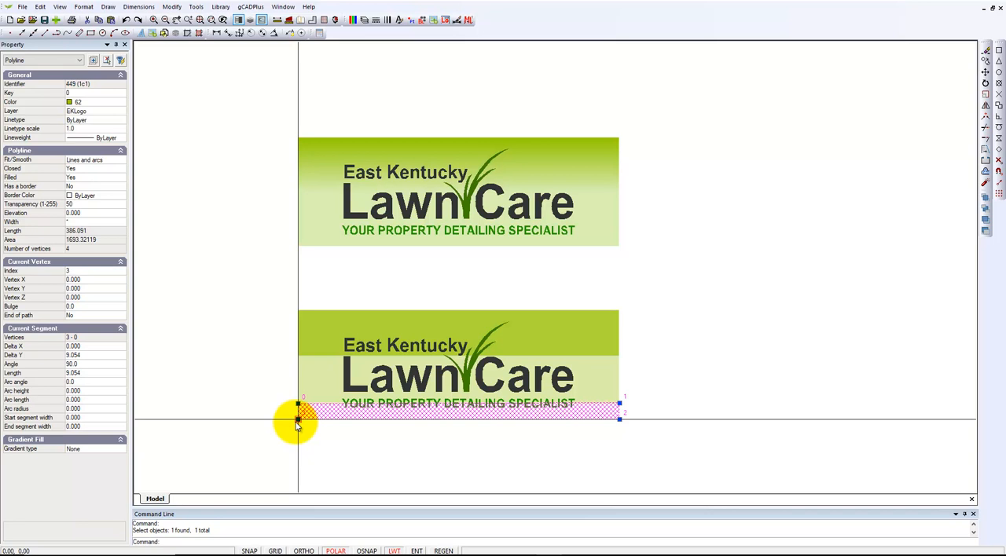
key("Escape")
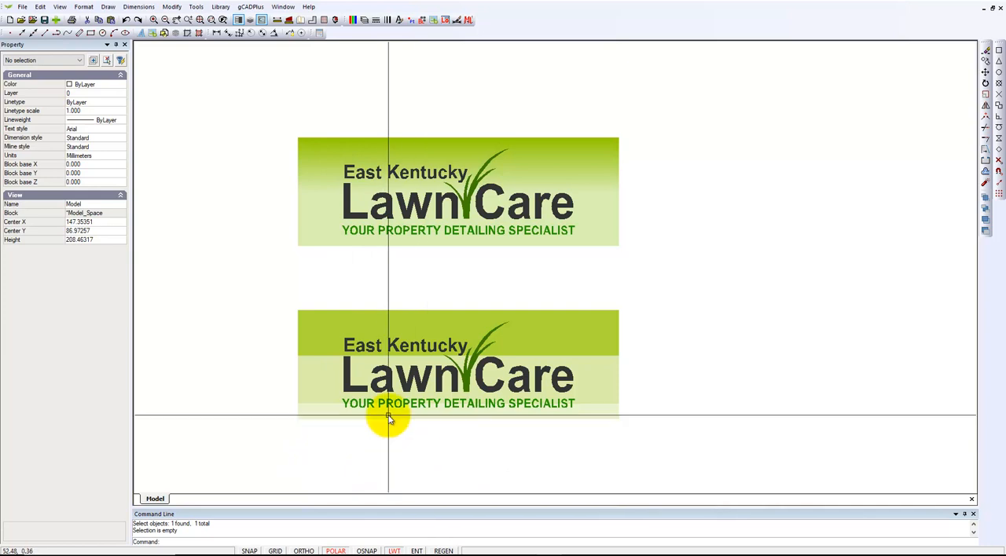
left_click(288, 299)
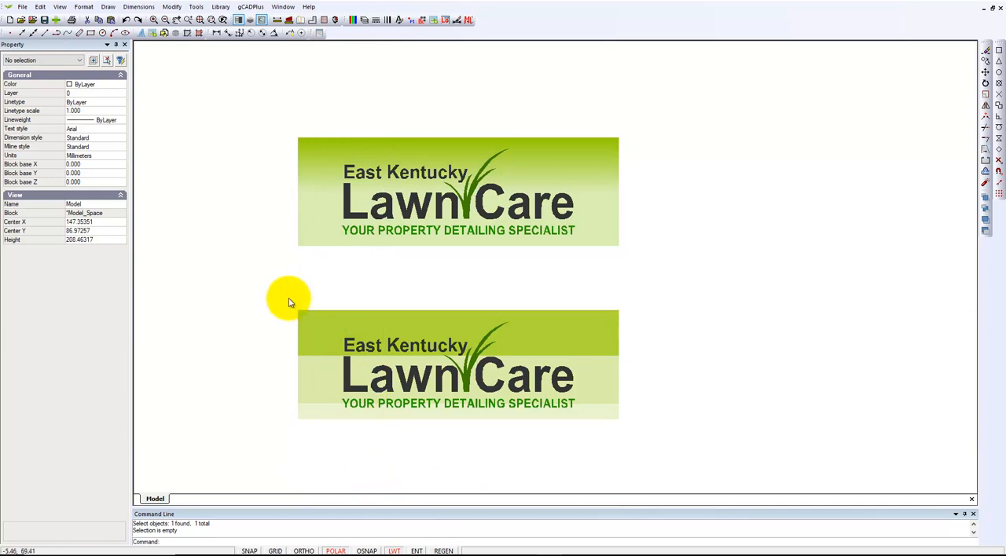
left_click(632, 446)
key("Delete")
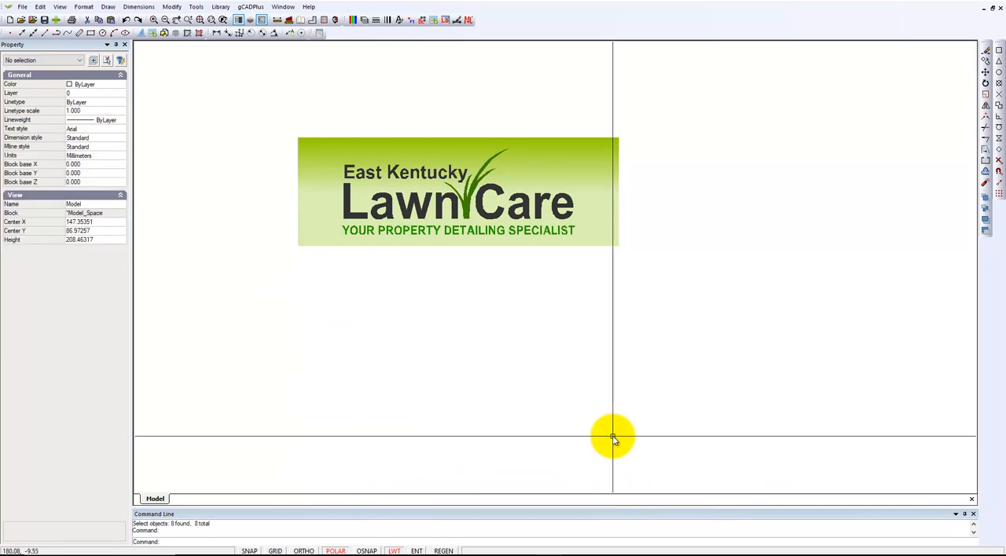
Move the whole remaining logo from its lower-left corner to the origin at 0,0
left_click(294, 118)
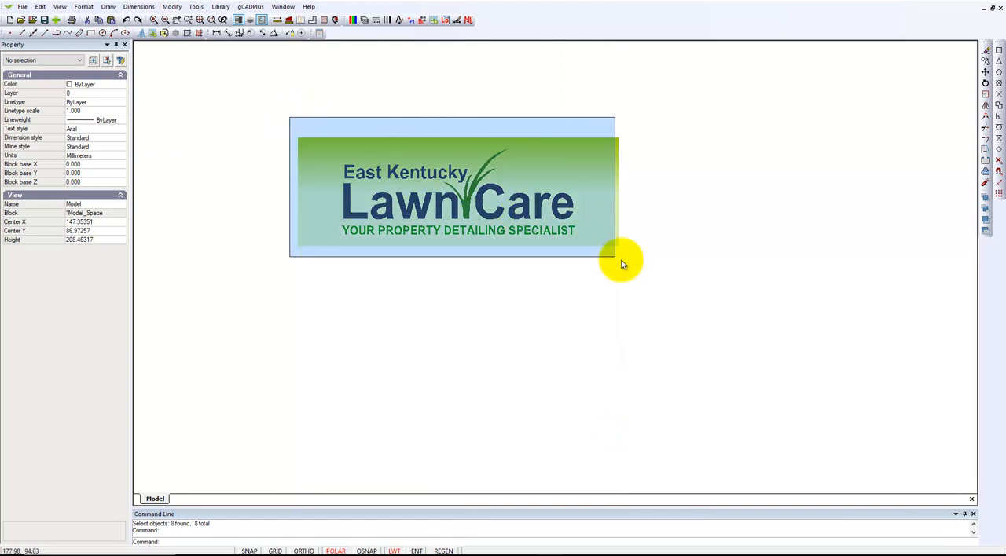
left_click(633, 260)
right_click(579, 291)
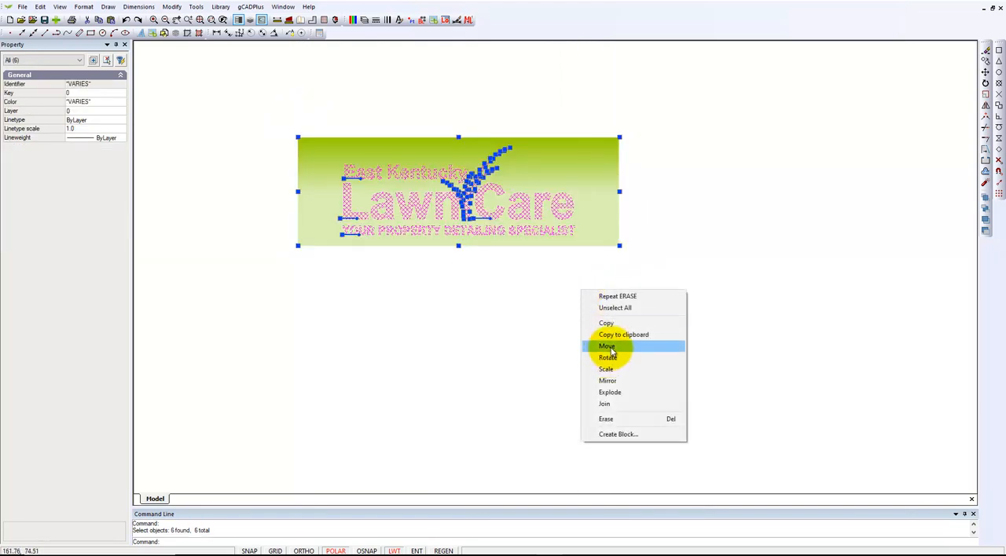
left_click(616, 350)
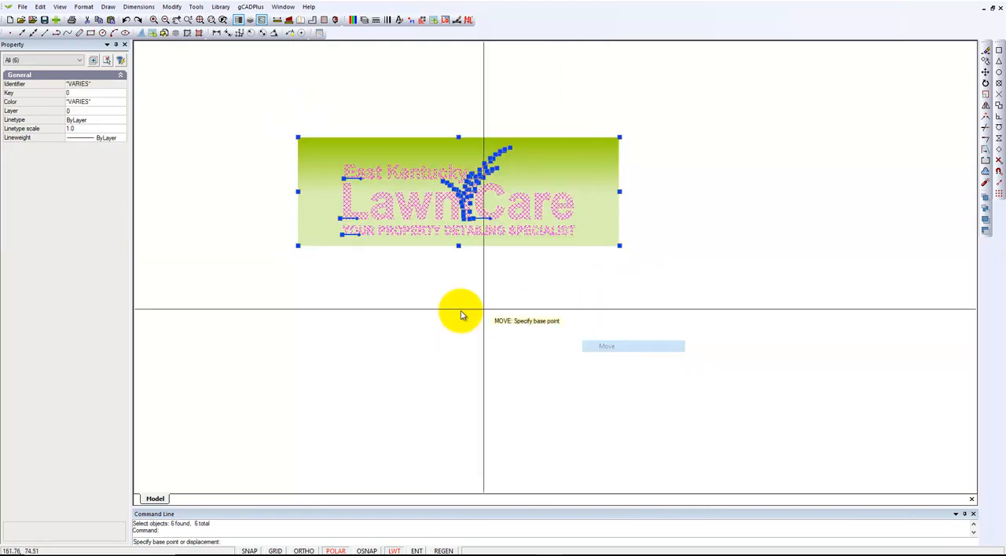
left_click(298, 247)
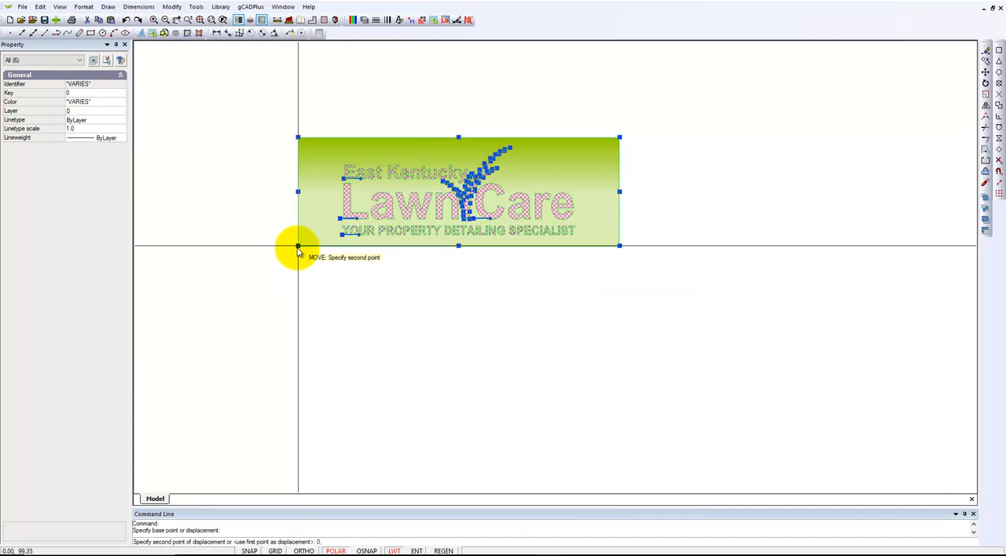
key("Return")
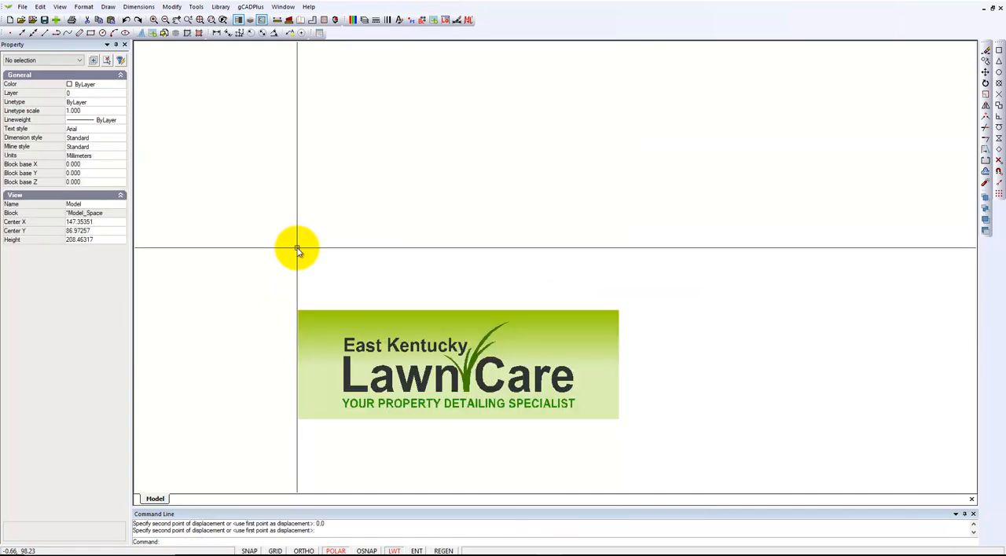
scroll(438, 374, "up", 2)
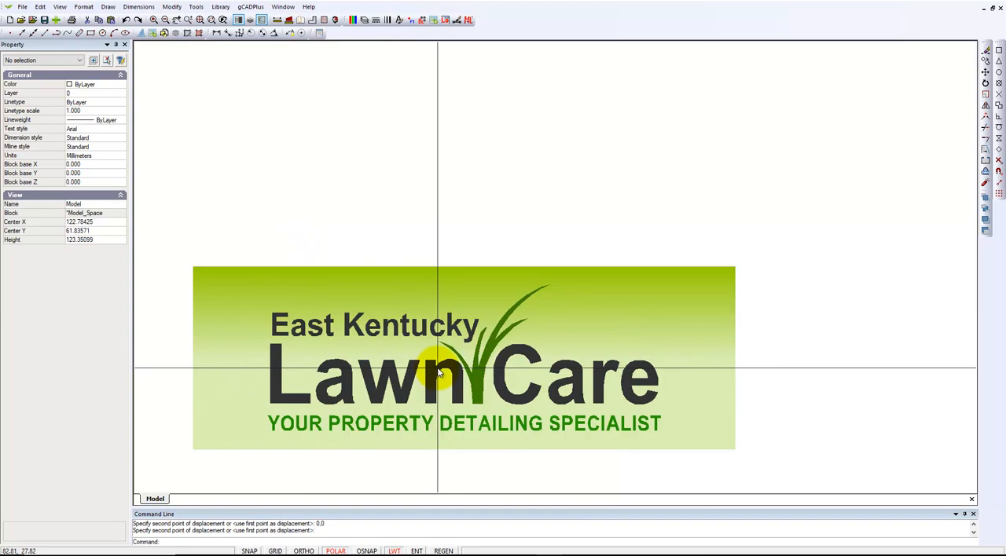